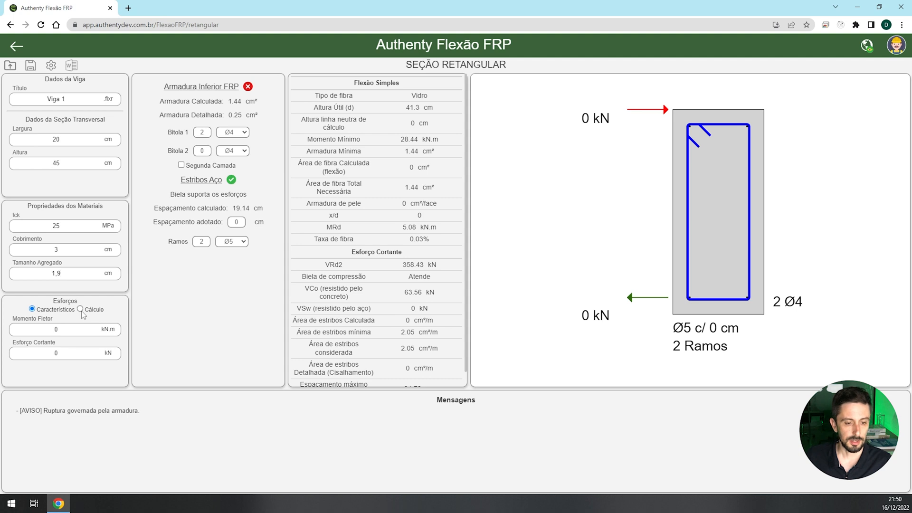
- Enter characteristic loads for the beam: a bending moment of 50 kN.m and a shear force of 70 kN
left_click(32, 309)
key("Tab")
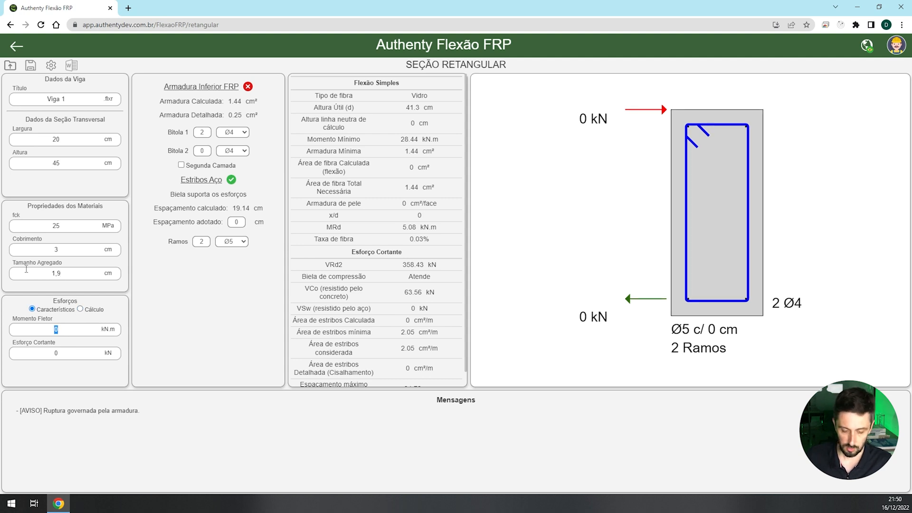
type("50")
key("Tab")
type("70")
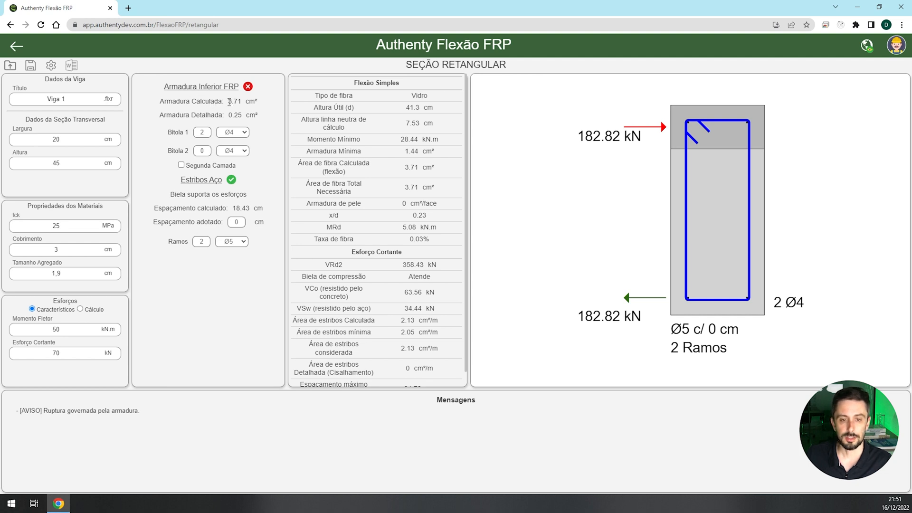
- Set the first bar size of the bottom FRP reinforcement to Ø16
left_click(242, 132)
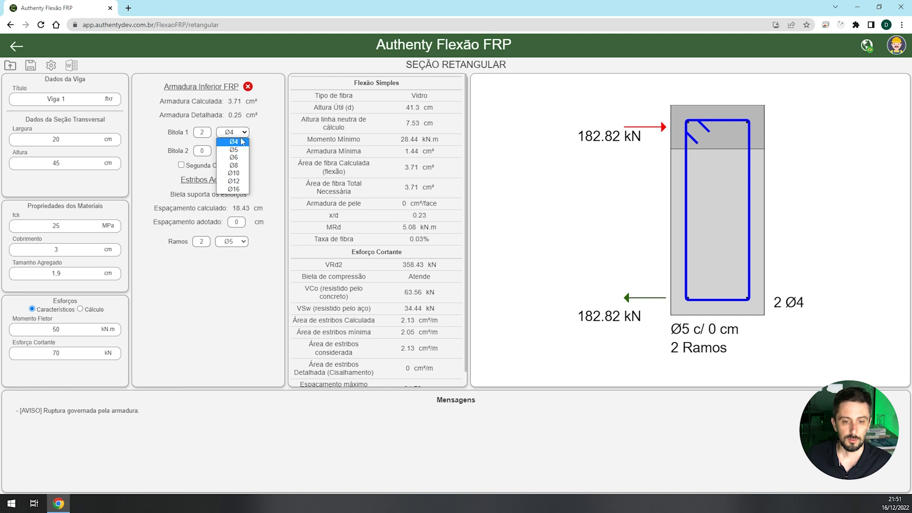
left_click(240, 189)
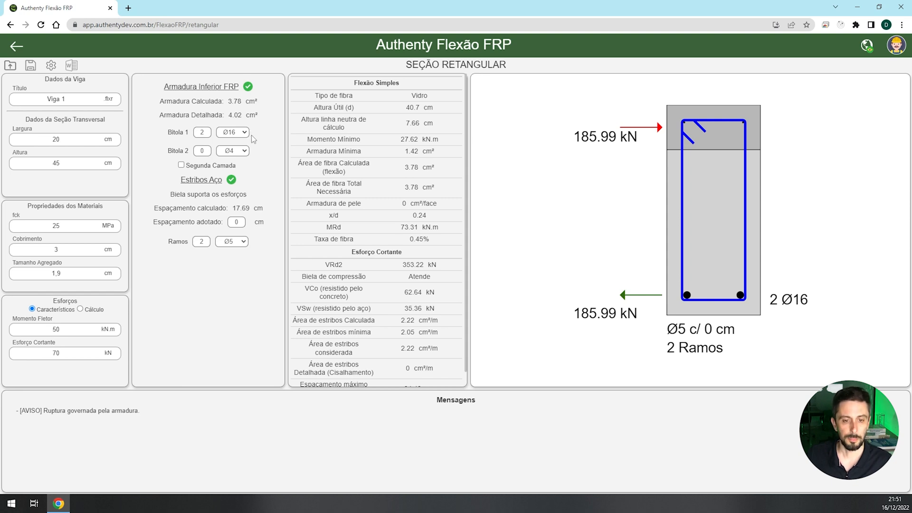
- Try a second reinforcement layer with 2 Ø10 bars and Ø12 bars in the first layer
left_click(181, 165)
double_click(202, 179)
type("2")
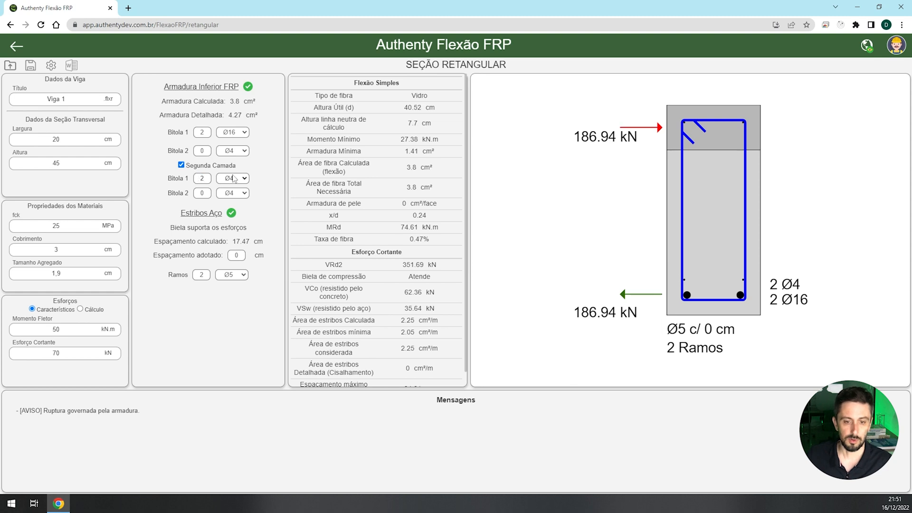
left_click(233, 178)
left_click(234, 220)
left_click(233, 132)
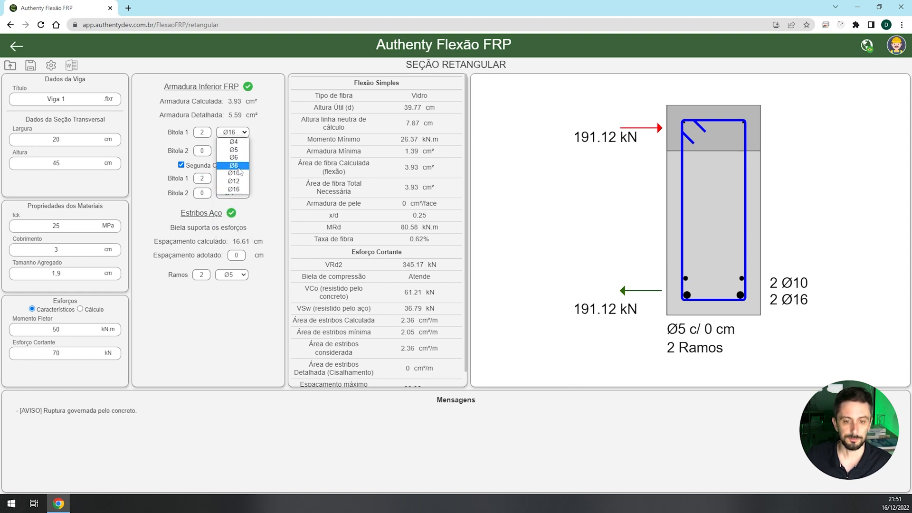
left_click(234, 181)
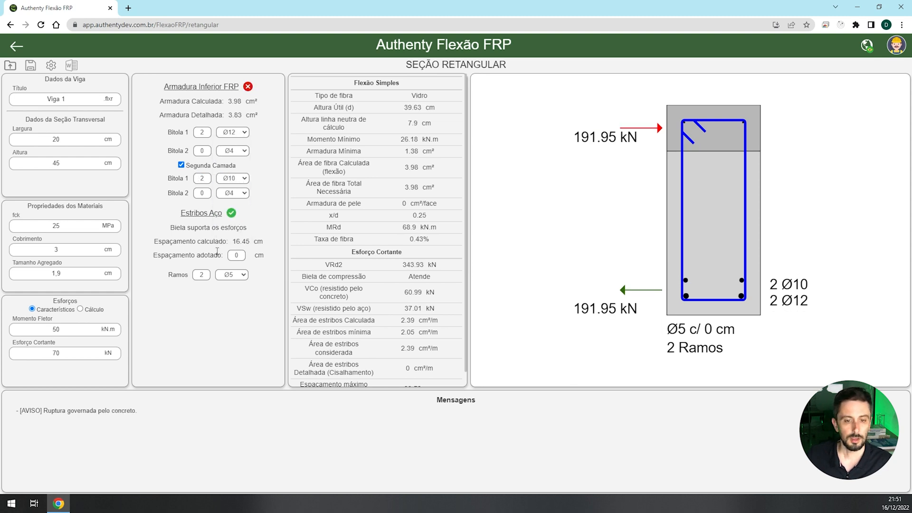
- Remove the second reinforcement layer and return the first bar size to Ø16
left_click(181, 166)
left_click(233, 133)
left_click(243, 191)
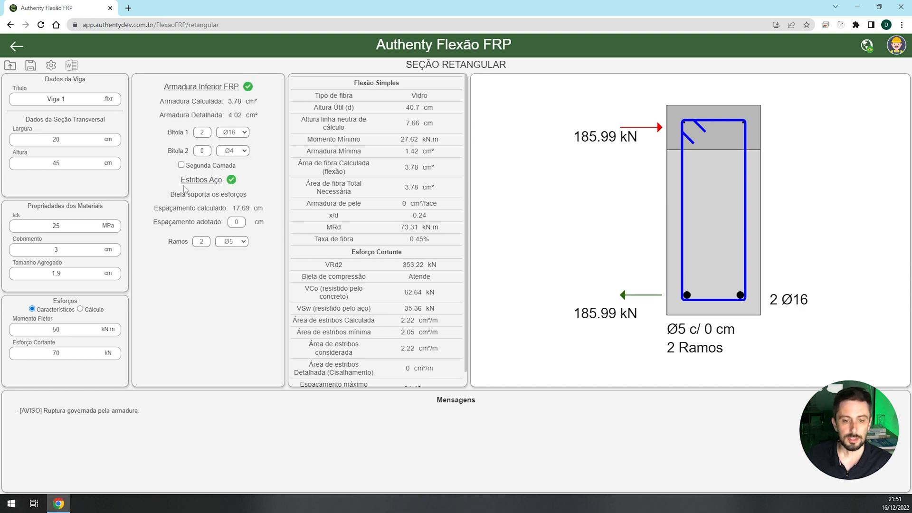
- Set the adopted spacing of the steel stirrups to 17 cm
left_click_drag(181, 180, 218, 184)
left_click(214, 198)
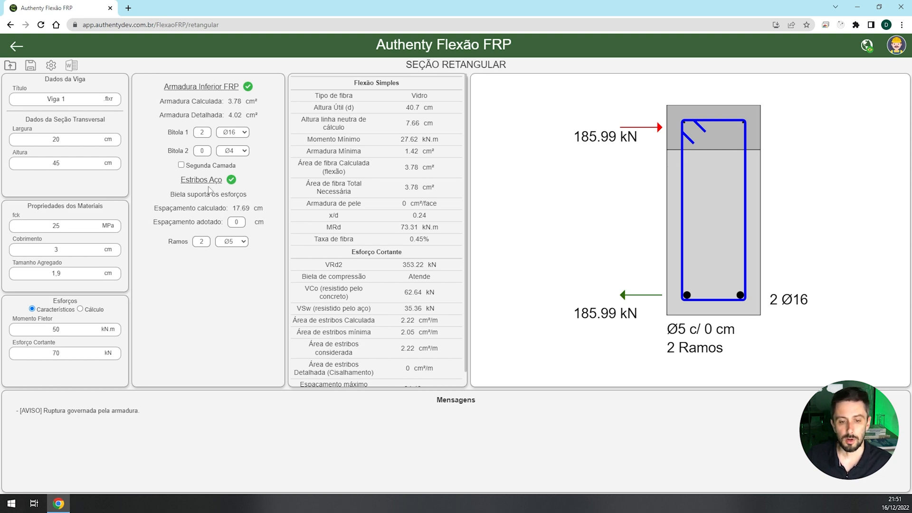
double_click(237, 223)
type("17")
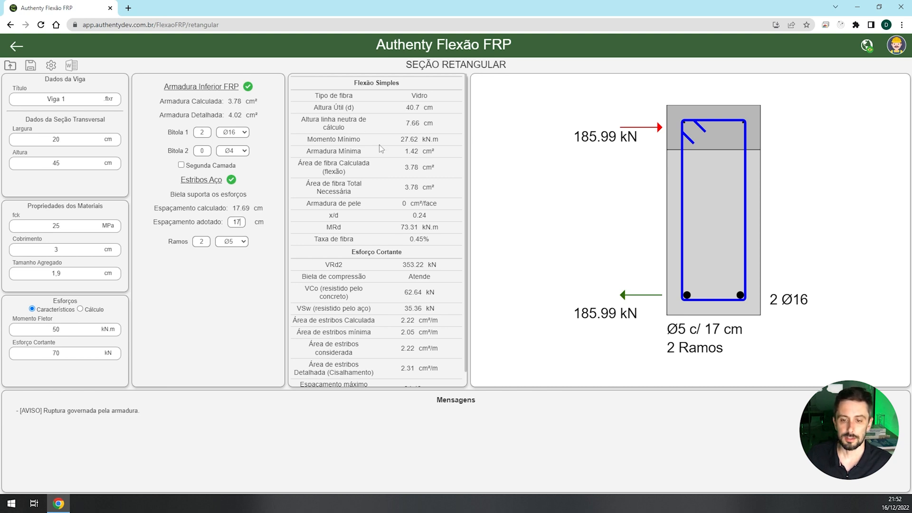
- Review the simple bending and shear results, including the fibre type
scroll(434, 149, "down", 2)
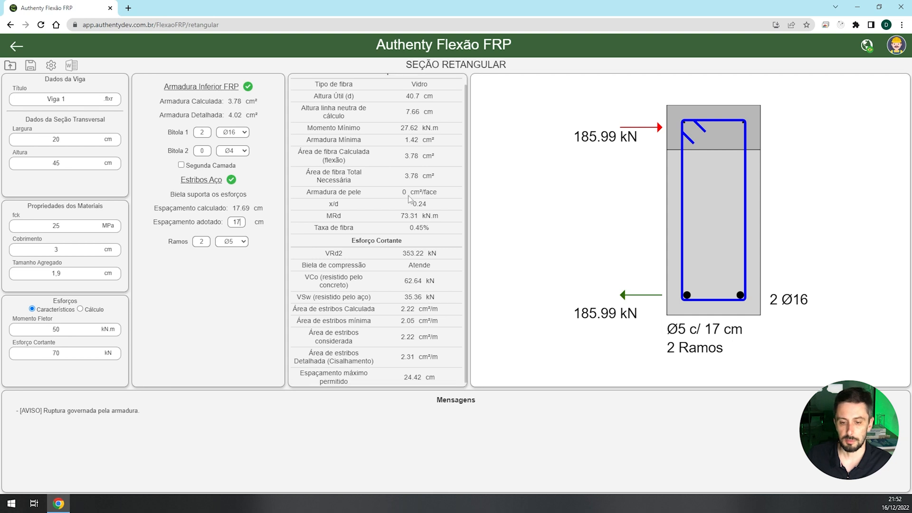
scroll(409, 198, "up", 2)
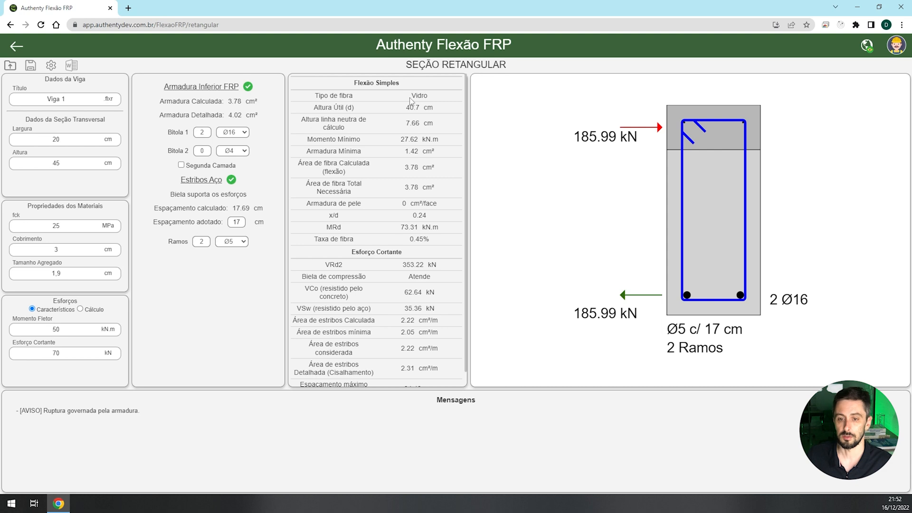
left_click_drag(412, 96, 432, 100)
left_click(417, 113)
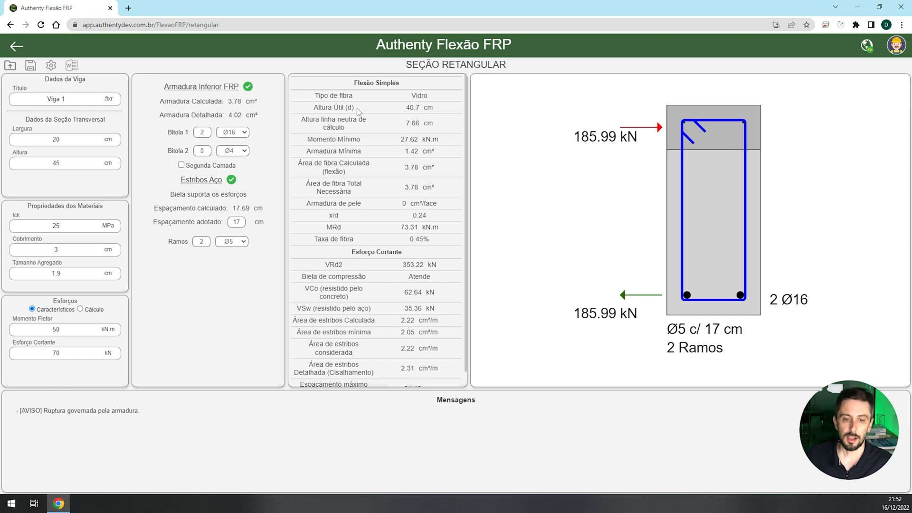
- Try Ø12 as the first bottom bar size, and return it to Ø16
left_click(242, 134)
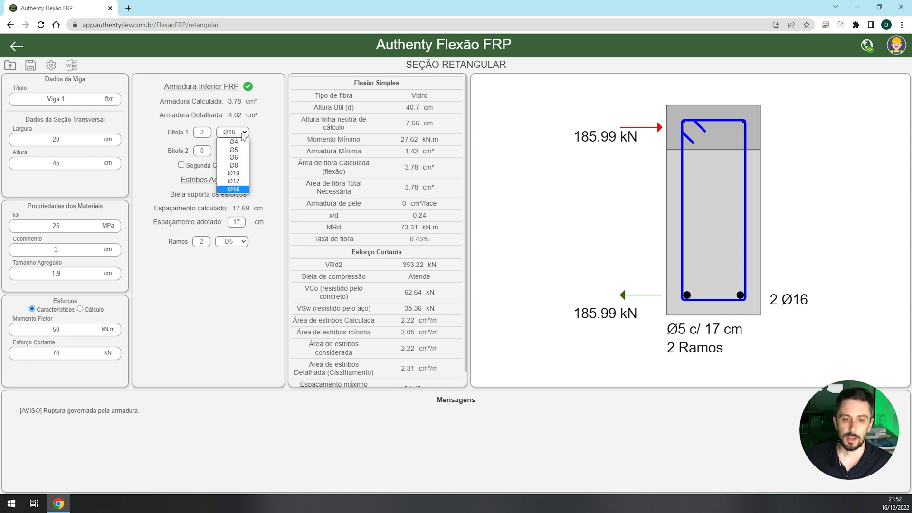
left_click(240, 181)
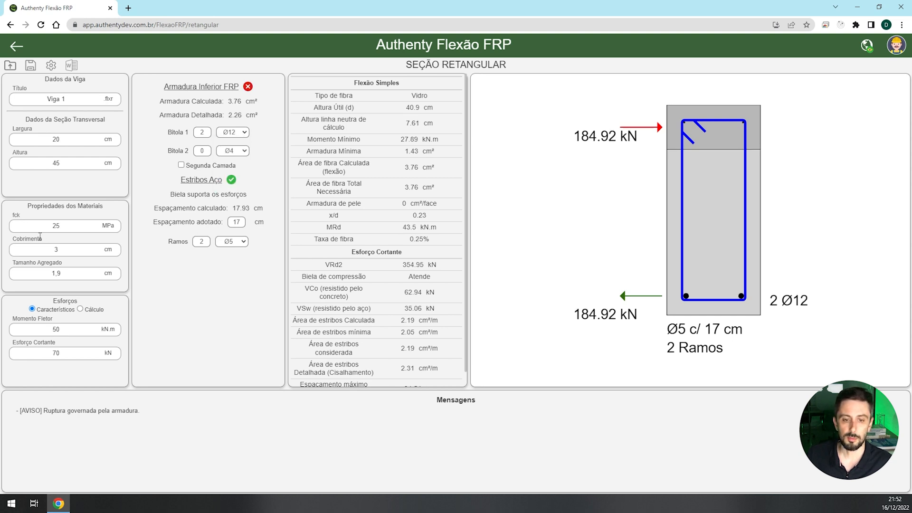
left_click(243, 132)
left_click(235, 189)
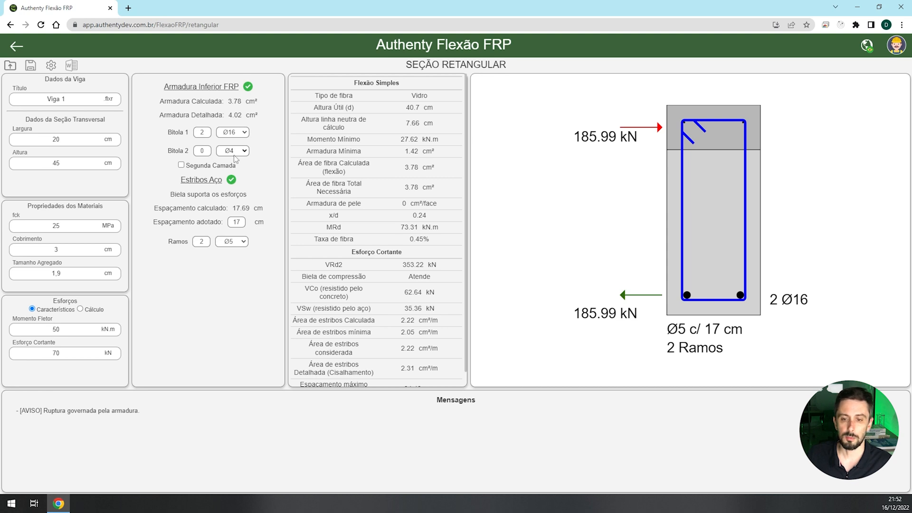
- Examine the section's effective depth, resisting moment MRd and shear results
left_click_drag(406, 108, 420, 111)
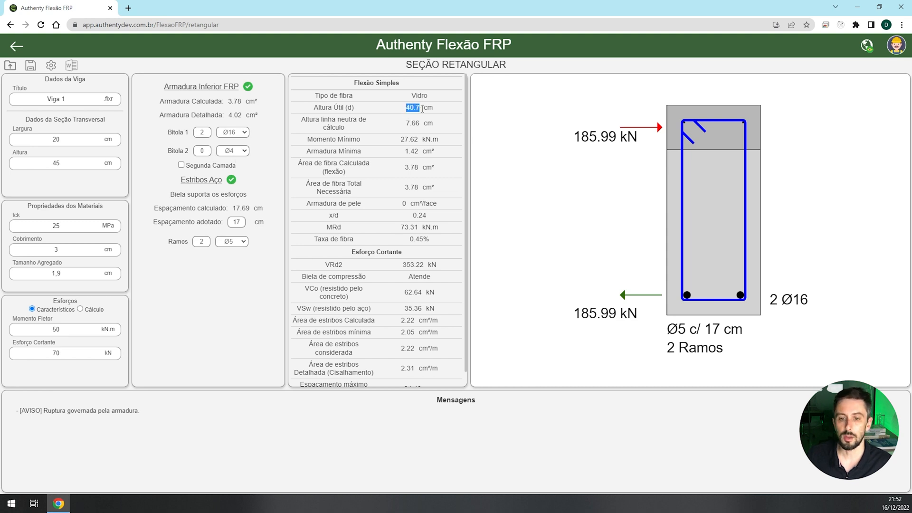
left_click(419, 134)
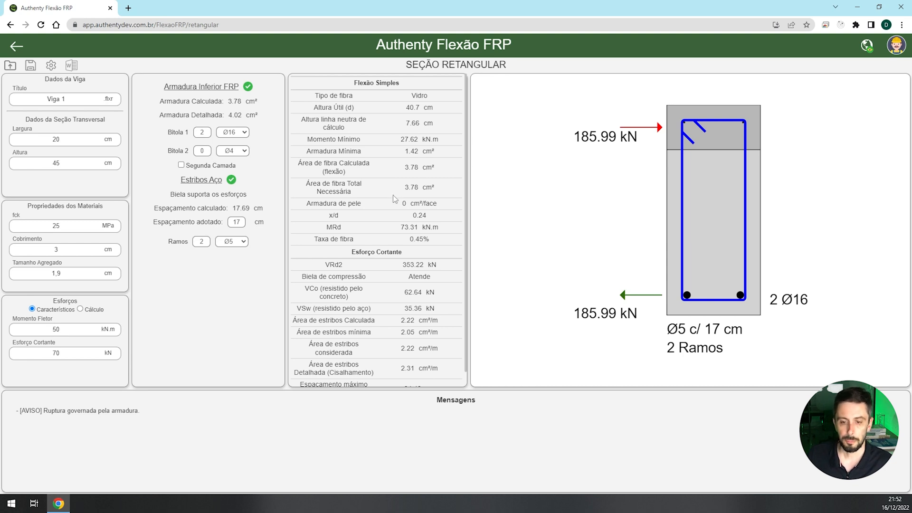
left_click_drag(400, 227, 418, 227)
left_click(419, 228)
scroll(444, 253, "down", 2)
scroll(438, 252, "up", 2)
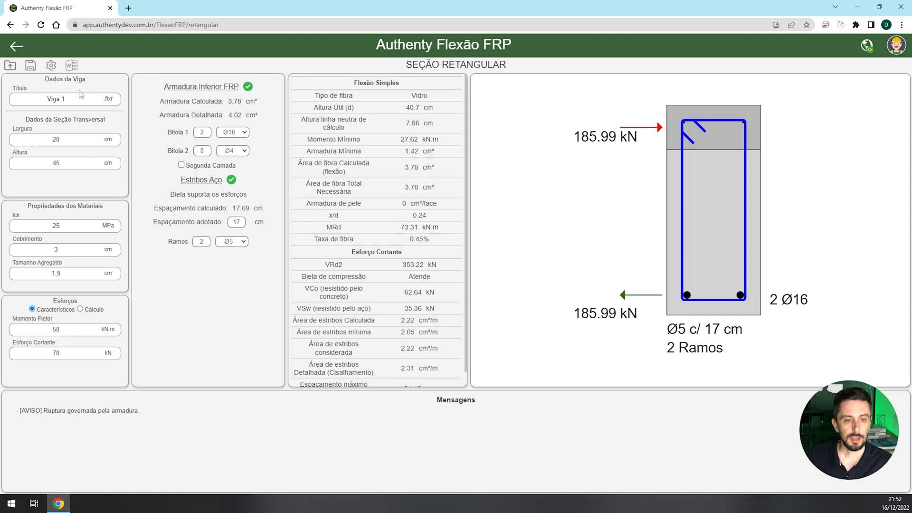
- Add a longitudinal FRP bar size named Ø20 with a 20 mm diameter in the settings
left_click(51, 65)
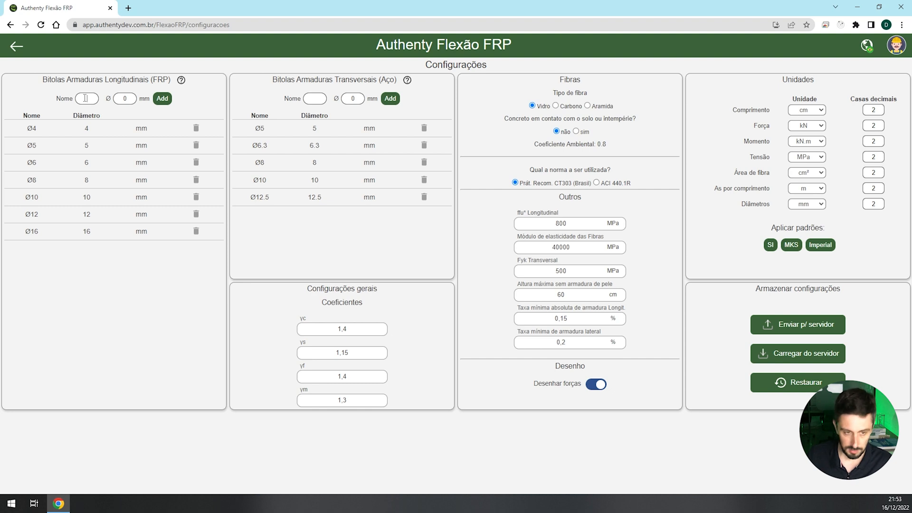
left_click_drag(105, 103, 112, 103)
key("ctrl+c")
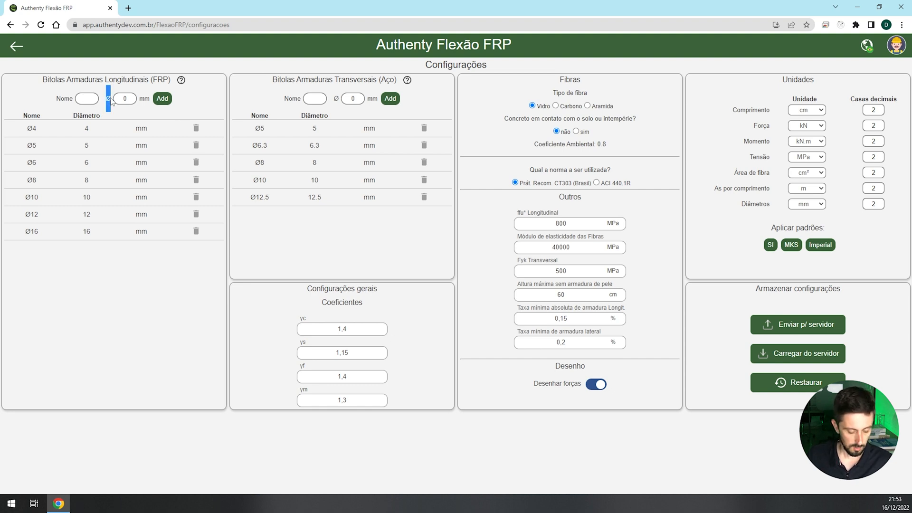
left_click(86, 100)
key("ctrl+v")
double_click(125, 98)
type("20")
left_click(162, 98)
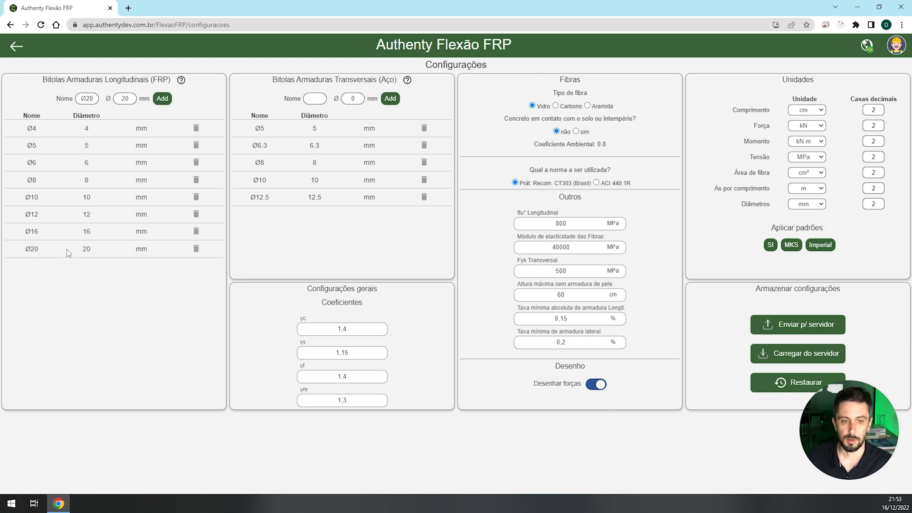
- Return to the rectangular section and set the first bottom bar size to Ø20
left_click(17, 44)
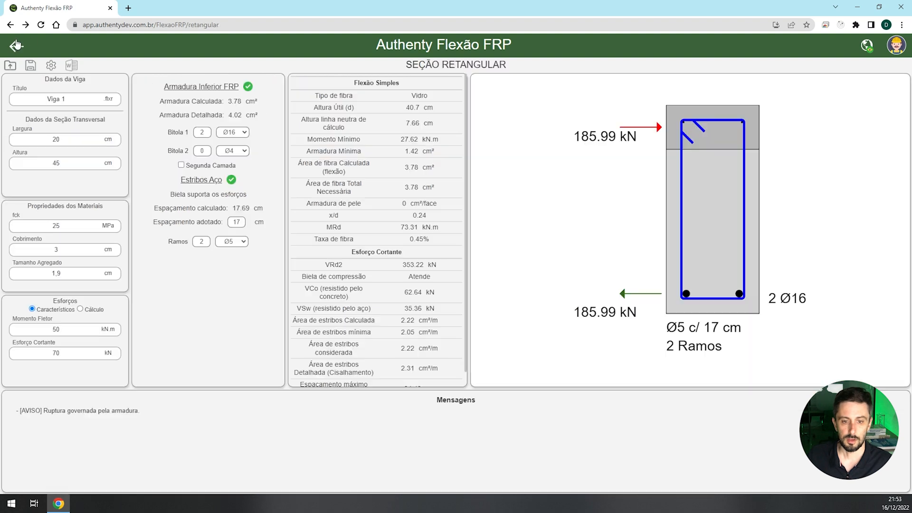
left_click(239, 136)
left_click(239, 197)
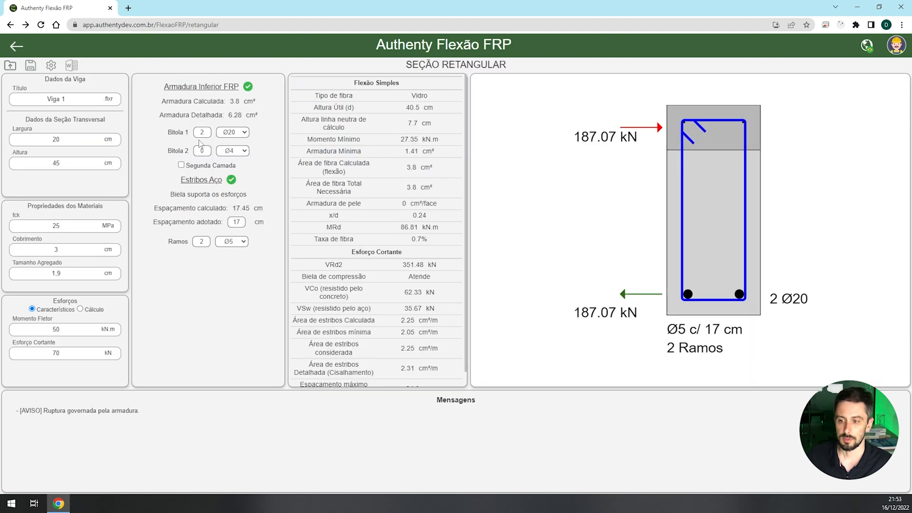
- In the settings, try soil or weather exposure and the ACI 440.1R standard, restoring no exposure and CT303 (Brasil)
left_click(50, 65)
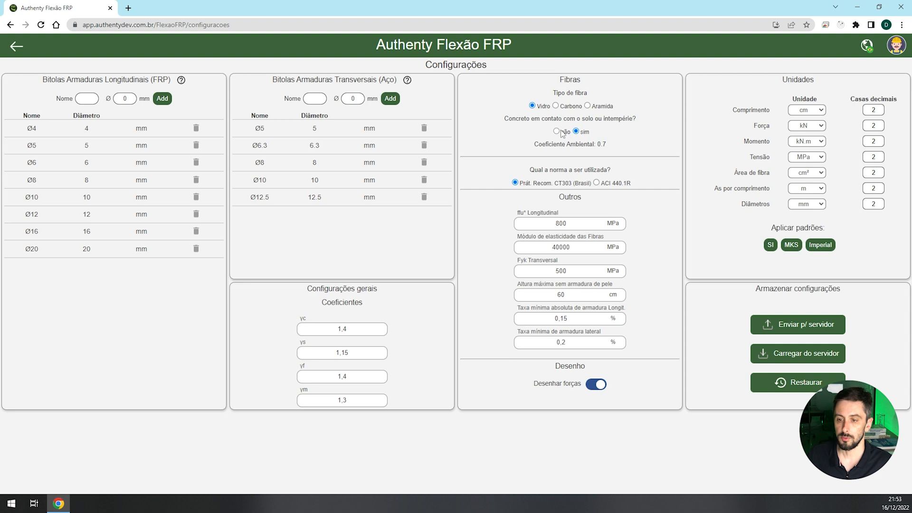
left_click(576, 131)
left_click(563, 130)
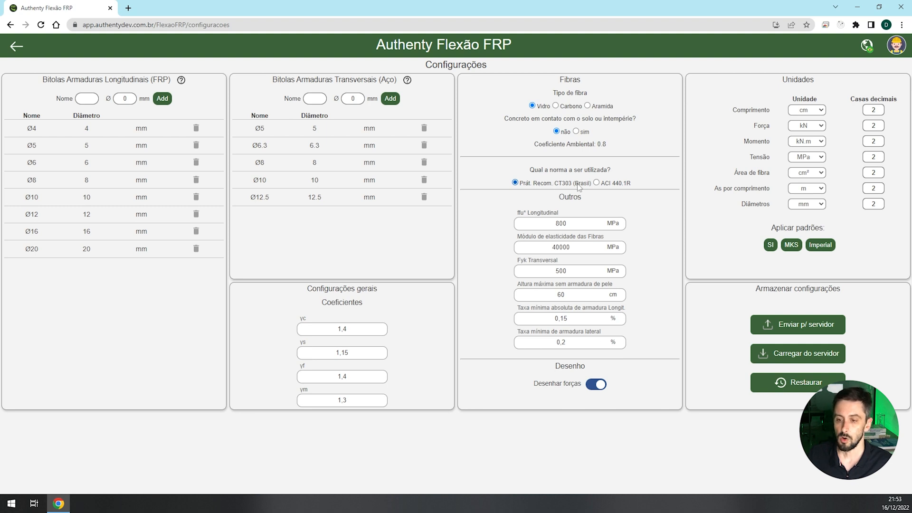
left_click(597, 183)
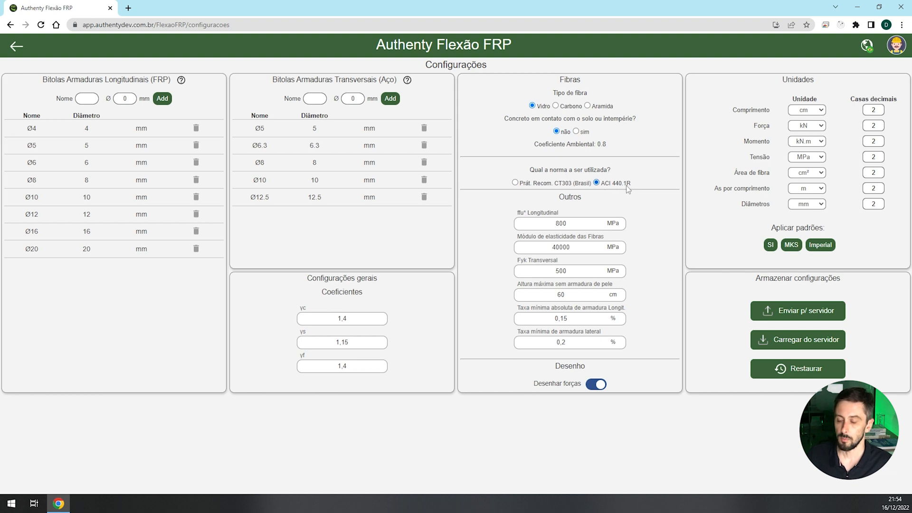
left_click(527, 184)
- Examine the settings for longitudinal fibre strength, fibre elastic modulus, transverse steel strength and maximum height without skin reinforcement
double_click(545, 228)
left_click_drag(548, 249, 575, 247)
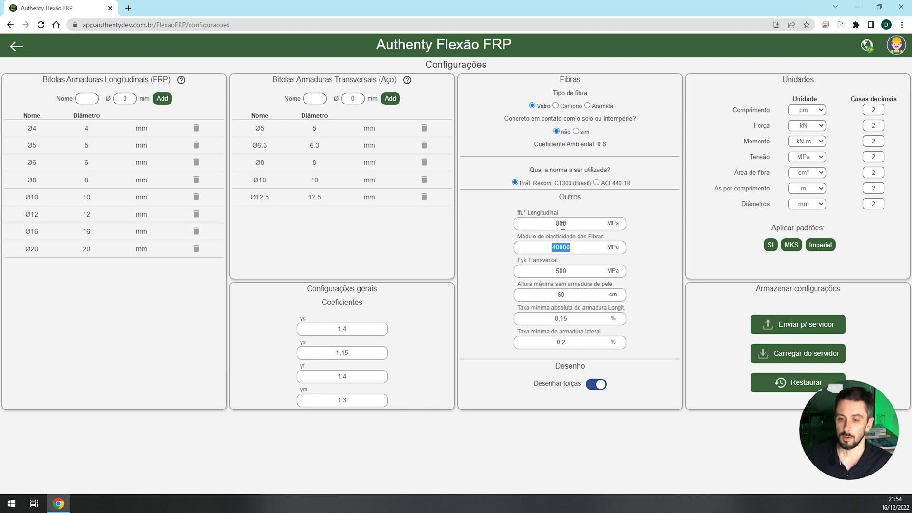
left_click_drag(575, 222, 552, 219)
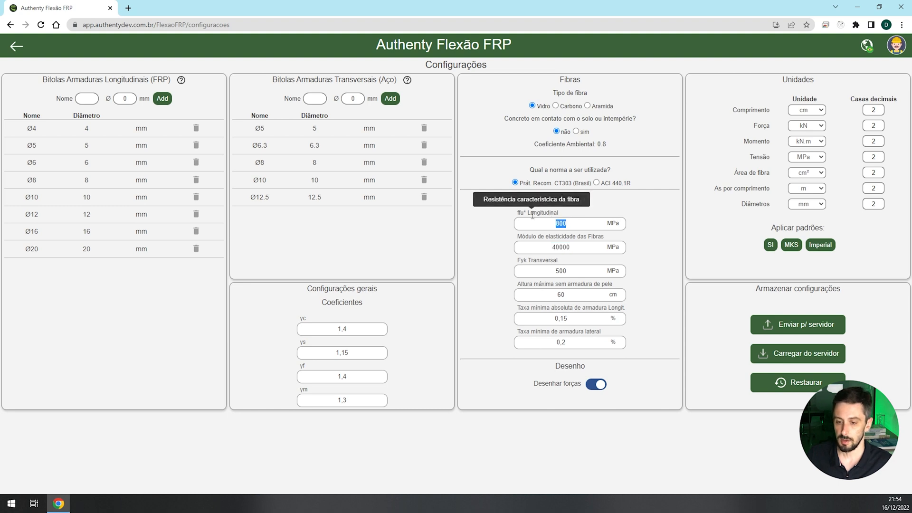
left_click_drag(545, 252, 577, 248)
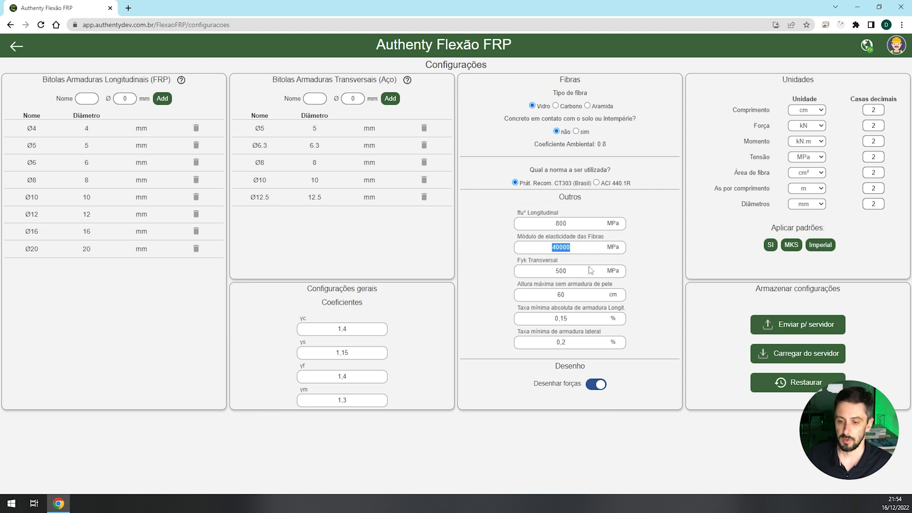
left_click_drag(554, 271, 576, 269)
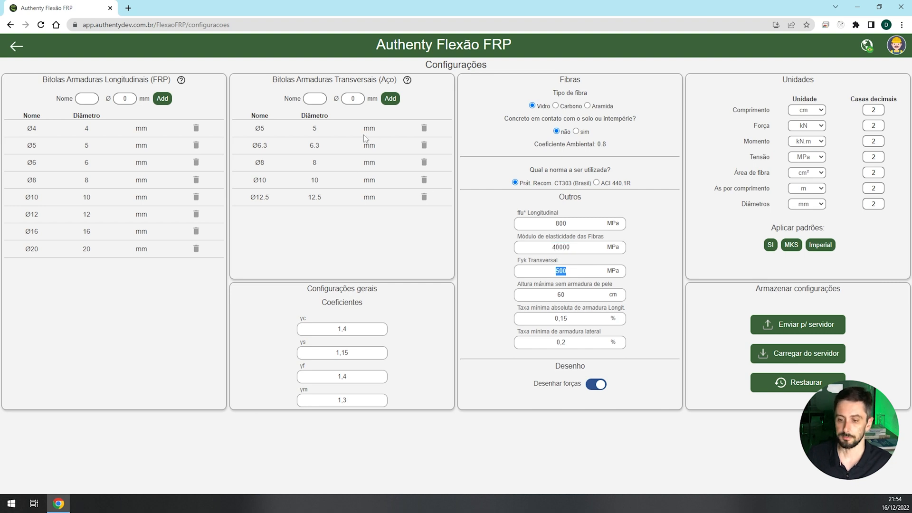
left_click(596, 294)
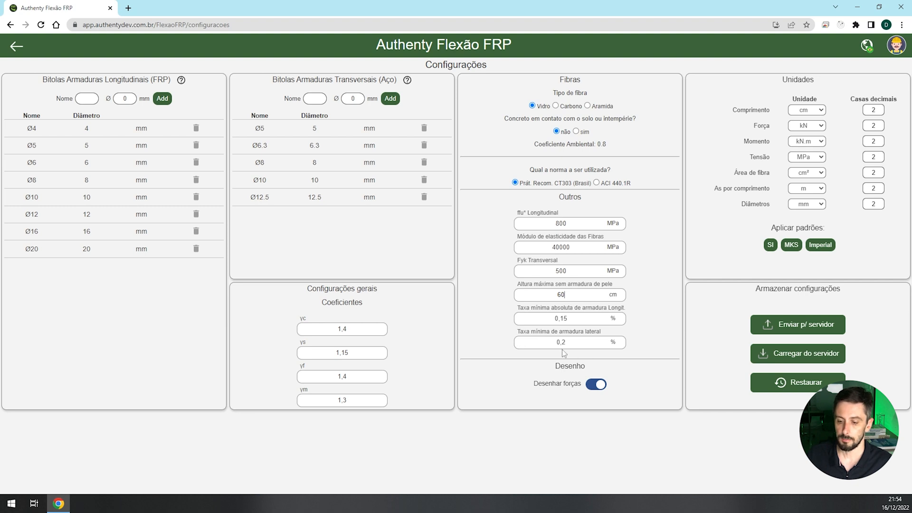
- Turn off the drawing of forces and return to the rectangular section
left_click(593, 386)
left_click(20, 48)
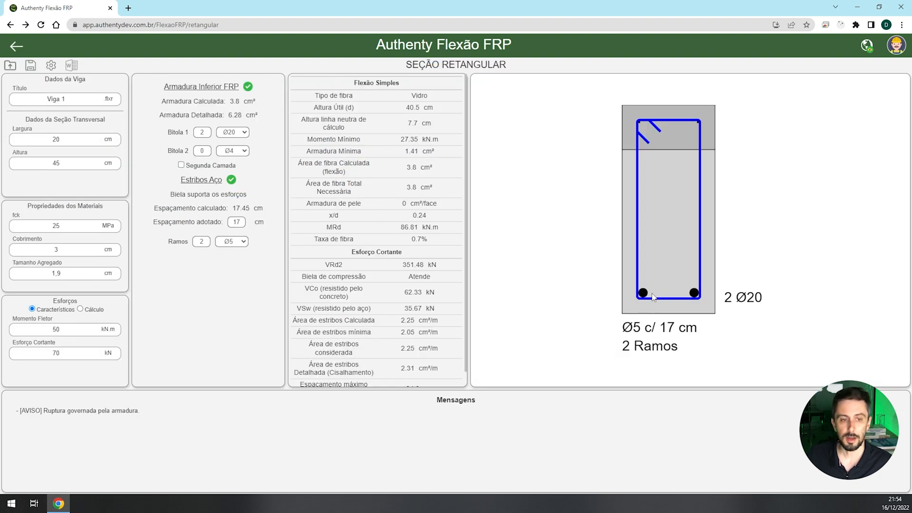
- Apply the MKS unit standard in the settings
left_click(51, 65)
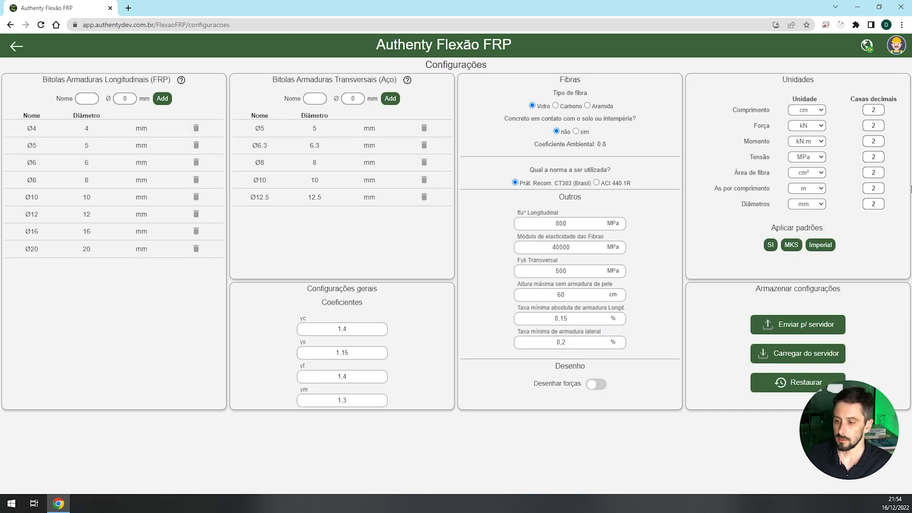
left_click(793, 246)
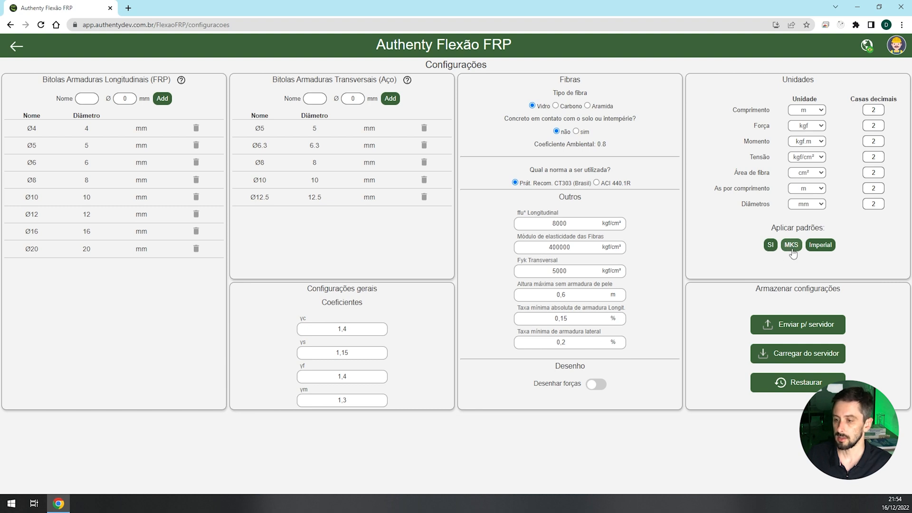
- Compare the MKS and SI unit standards in the settings, leave SI applied, and return to the rectangular section
left_click(815, 112)
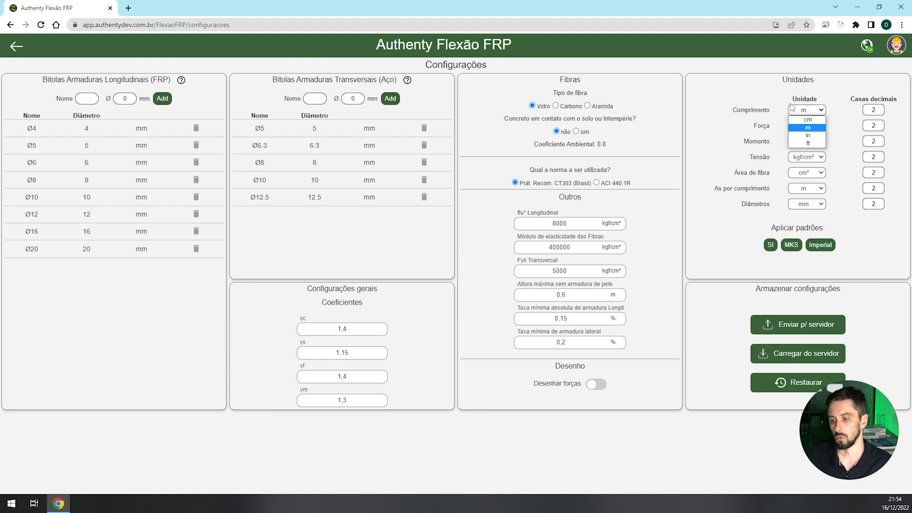
left_click(804, 109)
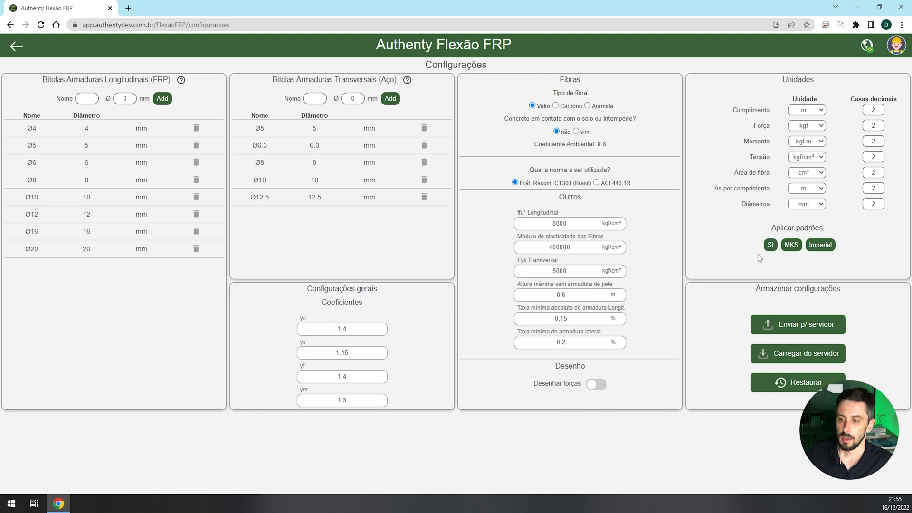
left_click(786, 246)
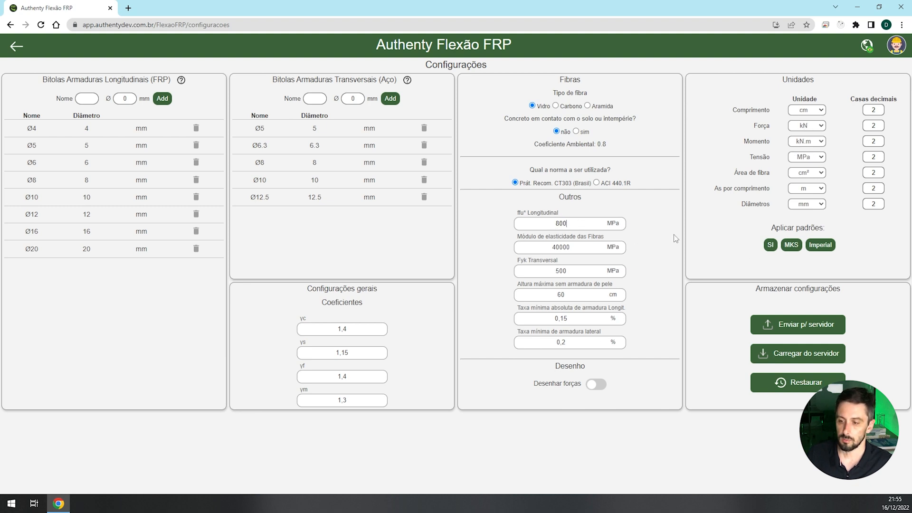
left_click(791, 245)
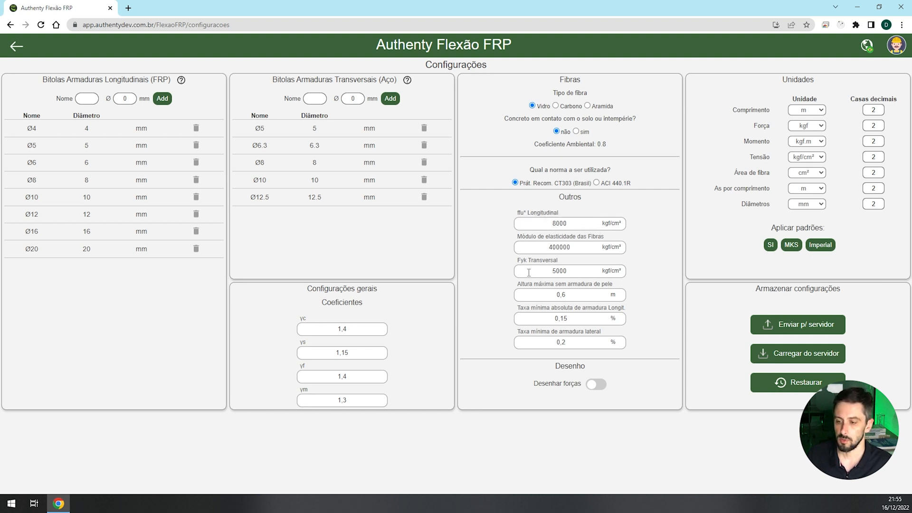
left_click(771, 245)
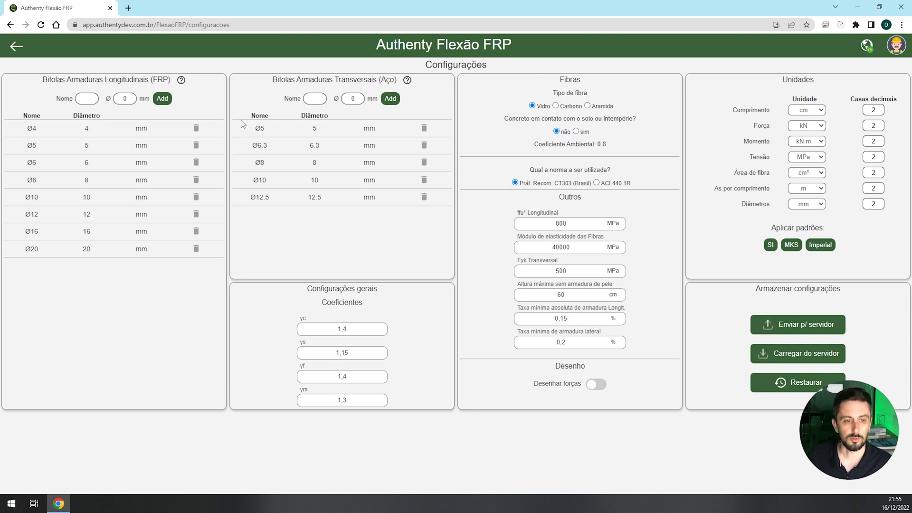
left_click(17, 46)
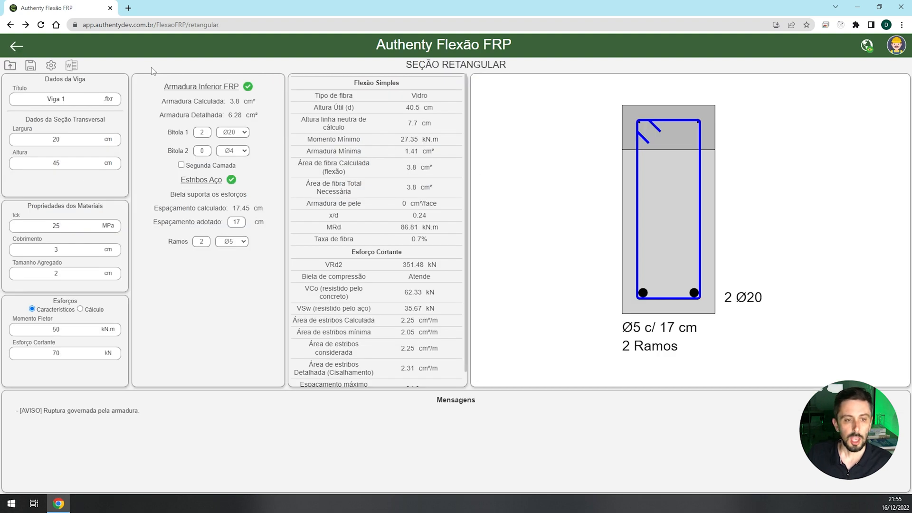
- Export the calculation report of Viga 1 as a Word document and open it in Word
left_click(71, 67)
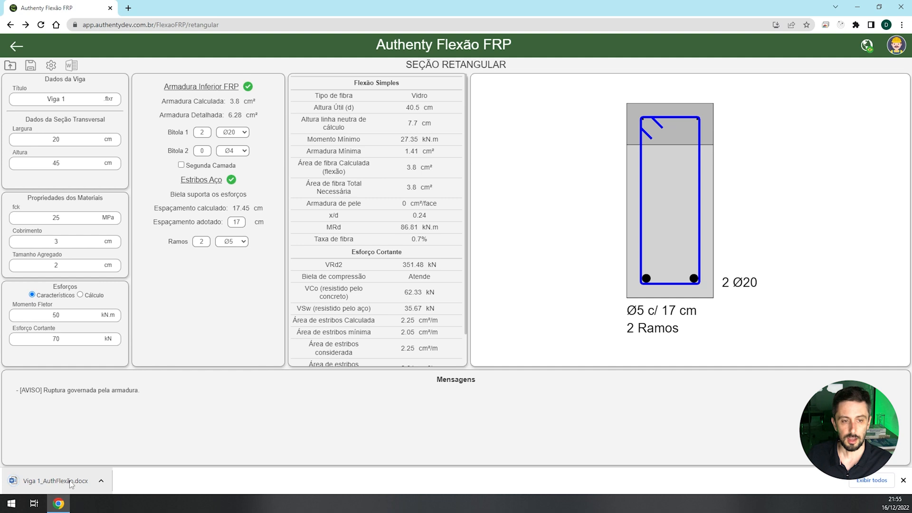
left_click(71, 482)
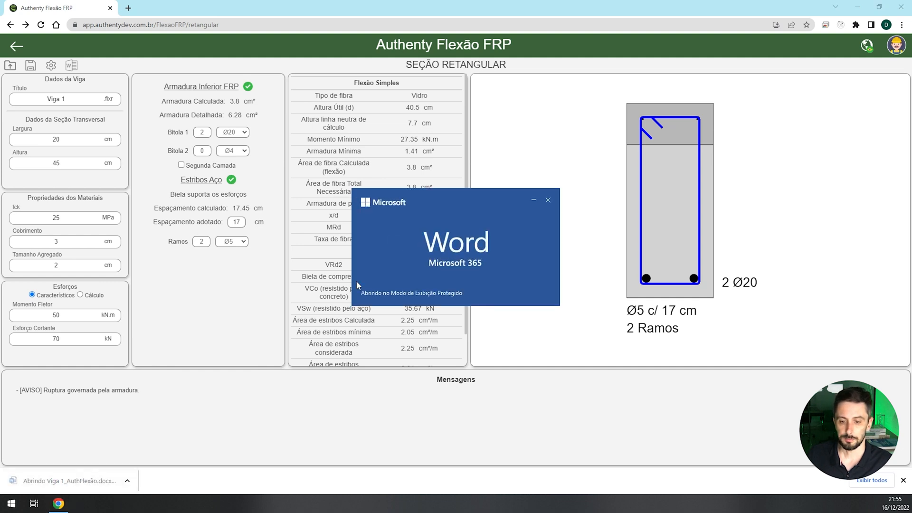
- Read through the report's objective, materials, input data and bending calculation according to CT 303
scroll(443, 101, "down", 2)
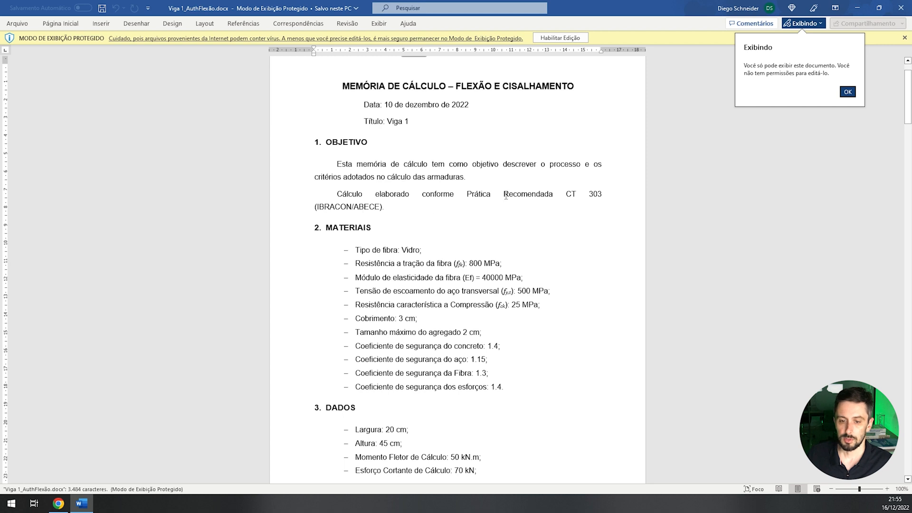
scroll(508, 257, "down", 6)
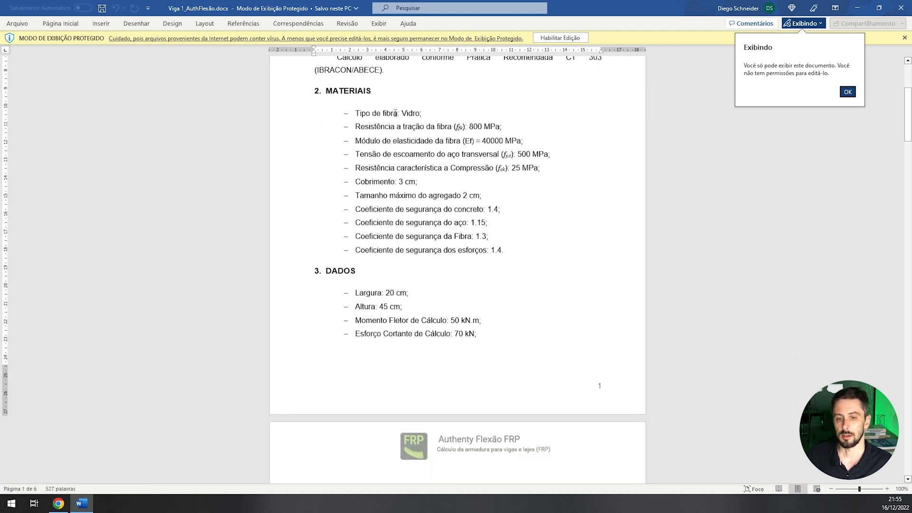
scroll(465, 168, "down", 6)
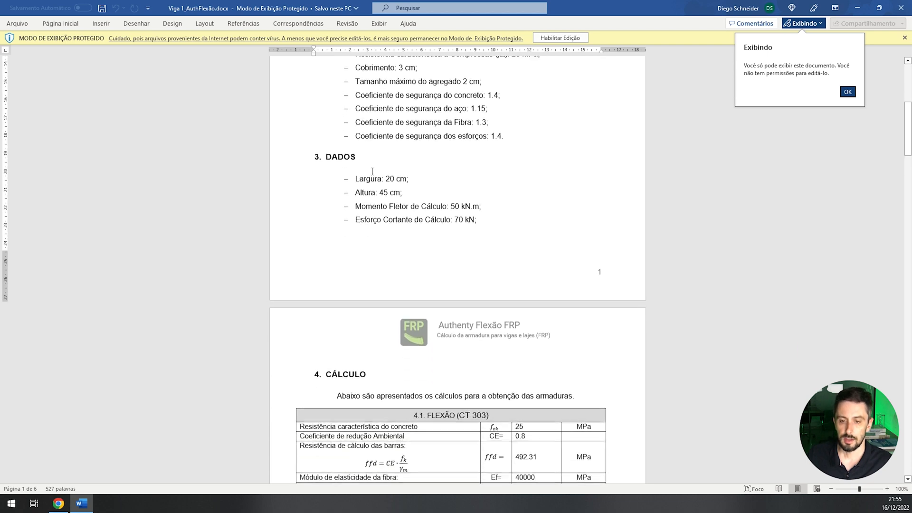
scroll(451, 198, "down", 12)
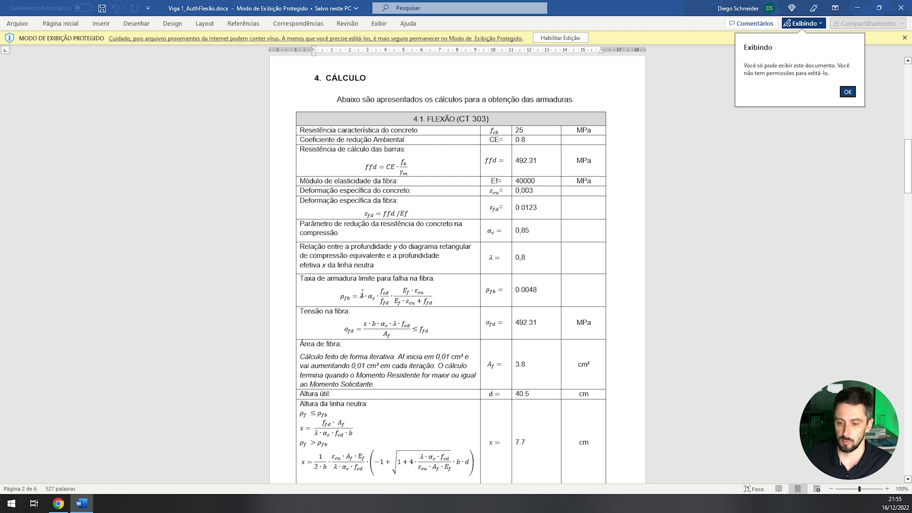
scroll(425, 305, "down", 6)
left_click(532, 240)
left_click(466, 303)
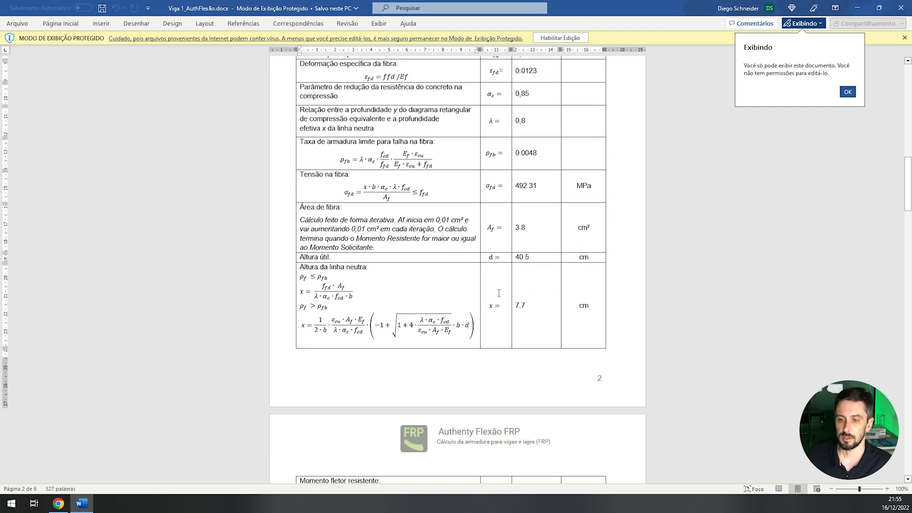
scroll(497, 277, "down", 7)
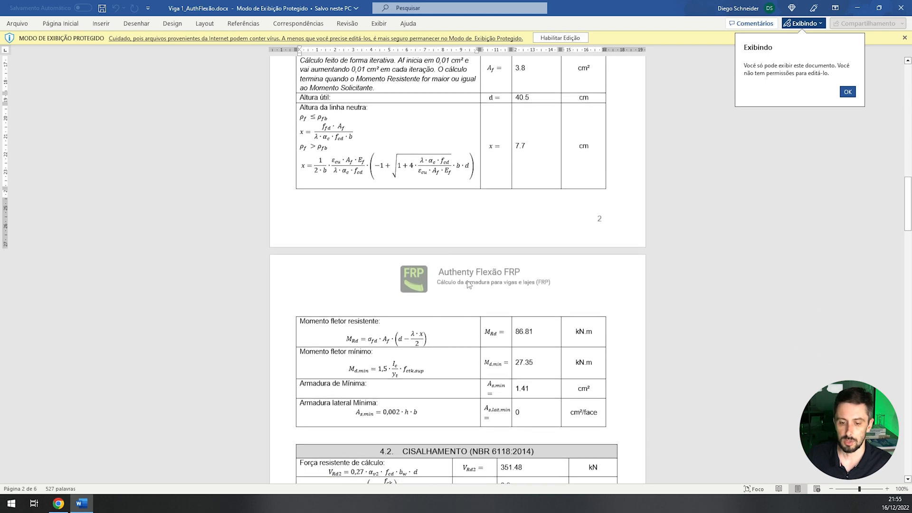
- Review the report's shear calculation, summary, section illustration and responsibilities, and close the document
scroll(473, 284, "down", 11)
scroll(494, 238, "up", 13)
scroll(501, 223, "down", 4)
scroll(500, 224, "down", 10)
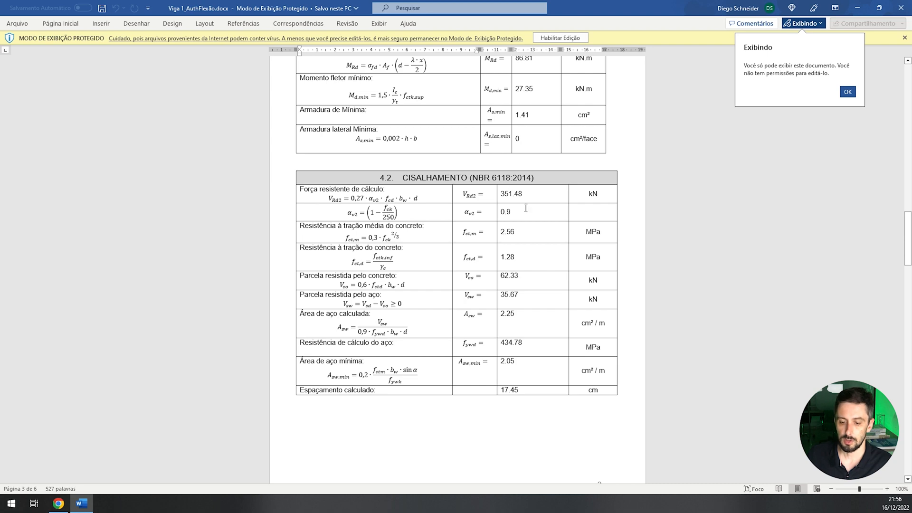
scroll(518, 199, "down", 15)
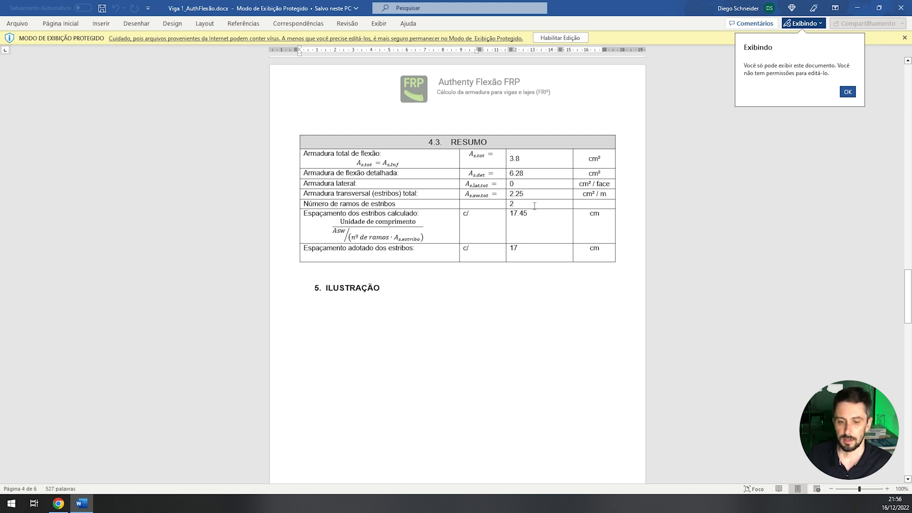
scroll(486, 226, "down", 20)
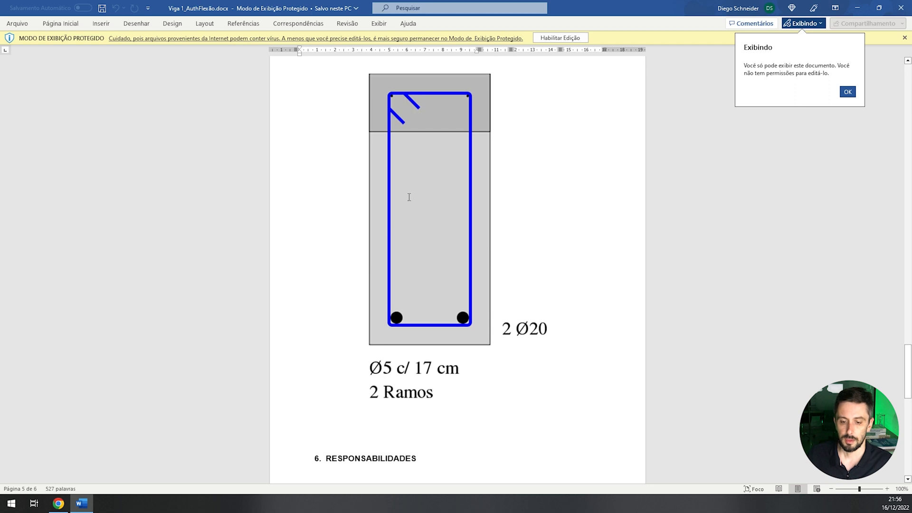
scroll(409, 196, "down", 8)
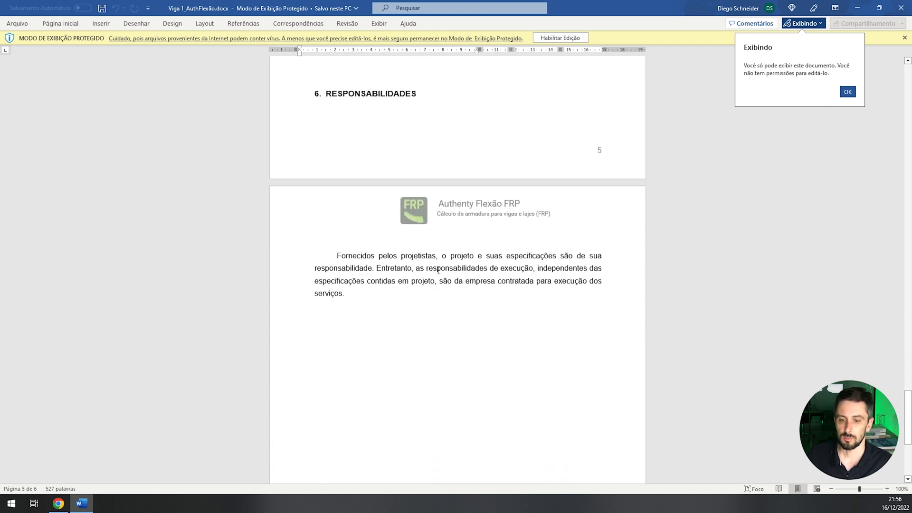
scroll(473, 285, "up", 10)
scroll(483, 265, "up", 4)
left_click(901, 8)
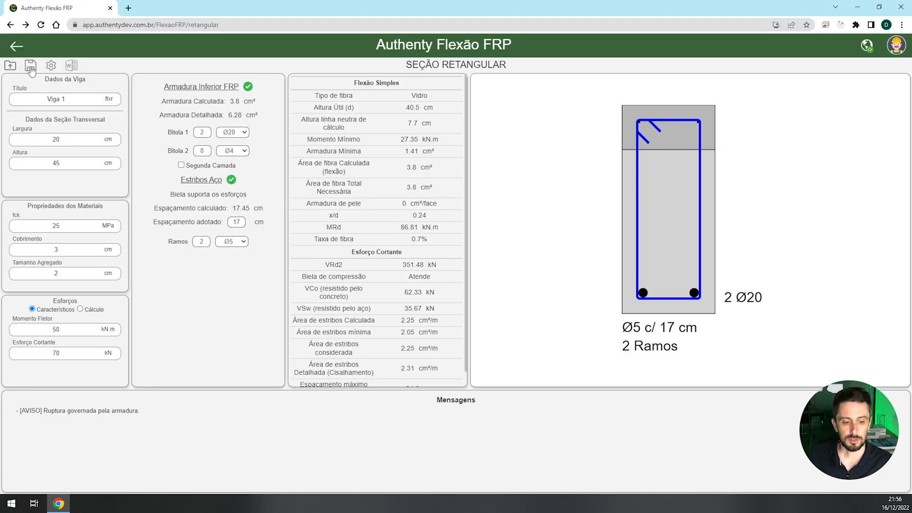
- Save the Viga 1 beam to a file, leave the section and start a fresh rectangular section
left_click(30, 70)
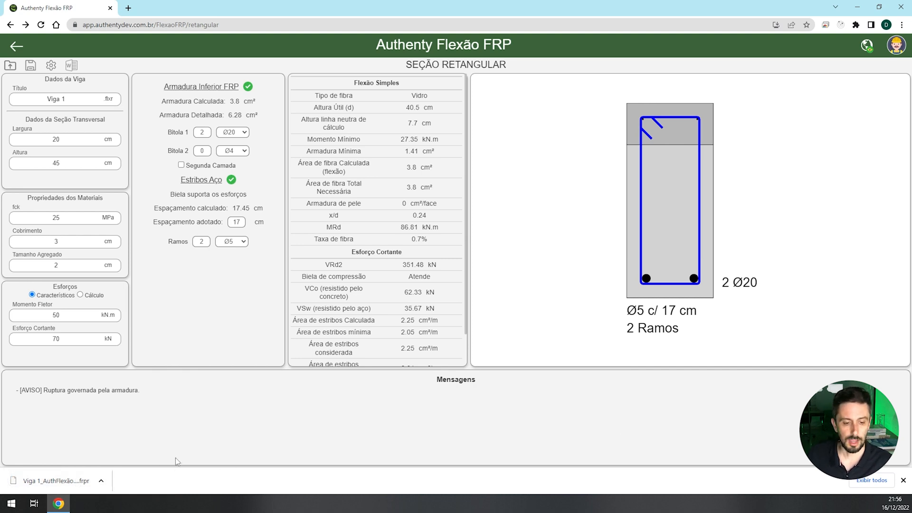
left_click(17, 46)
left_click(672, 191)
left_click(16, 47)
left_click(214, 155)
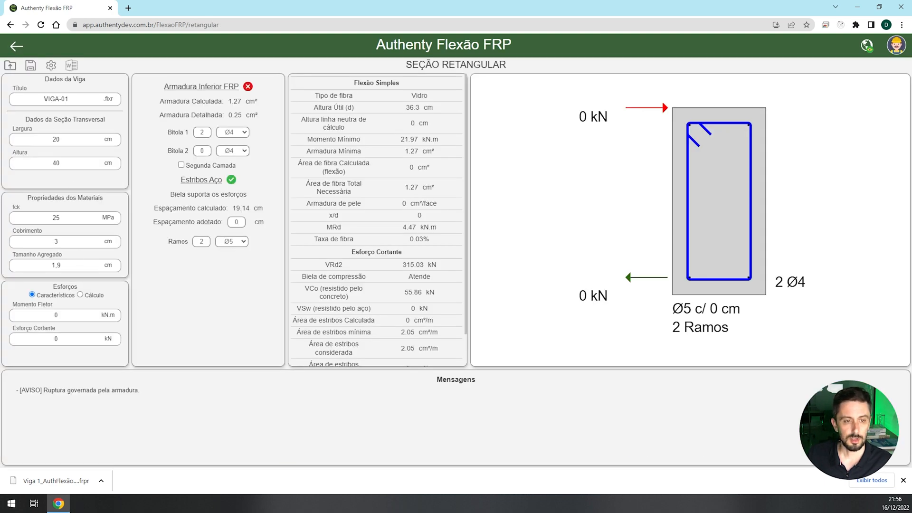
- Load the saved file Viga 1_AuthFlexãoFRPRetangular.frpr into the rectangular section
left_click(9, 65)
left_click(103, 93)
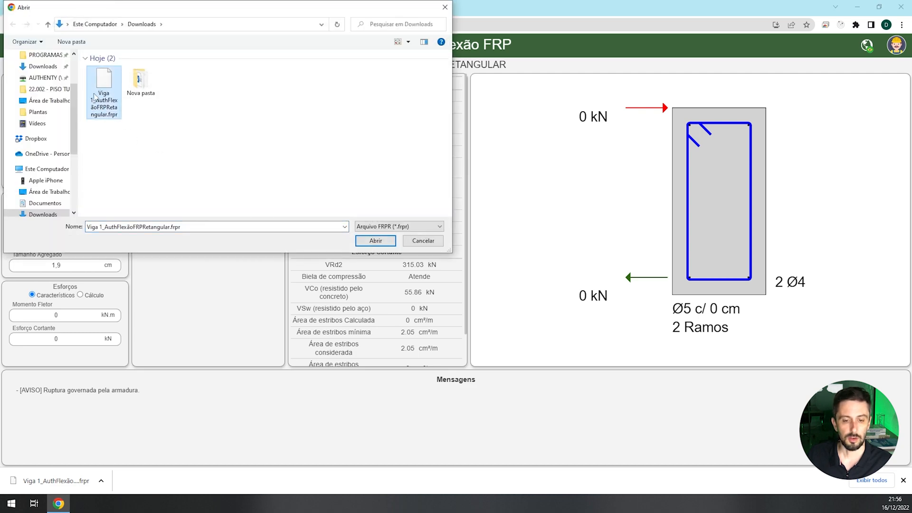
left_click(376, 241)
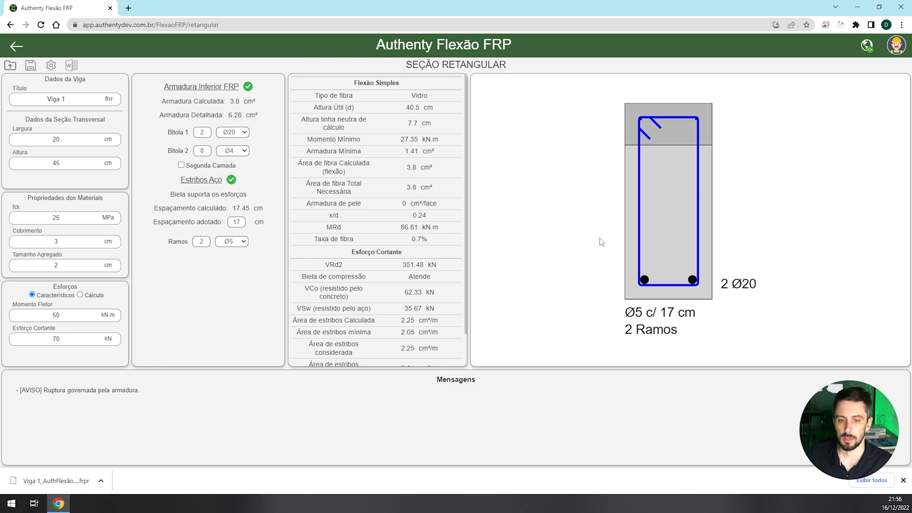
- Switch to the slab (Laje) calculation and try bidirectional reinforcement, restoring the unidirectional option
left_click(16, 46)
left_click(627, 184)
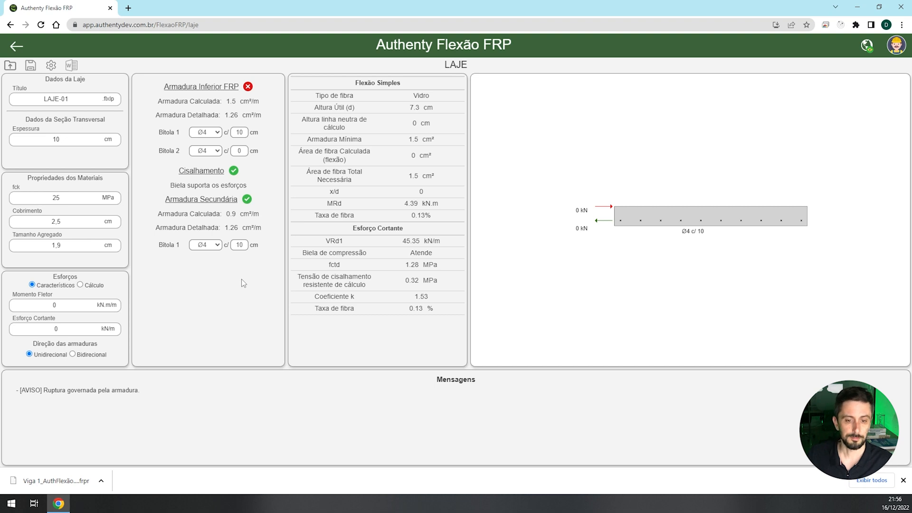
left_click(87, 356)
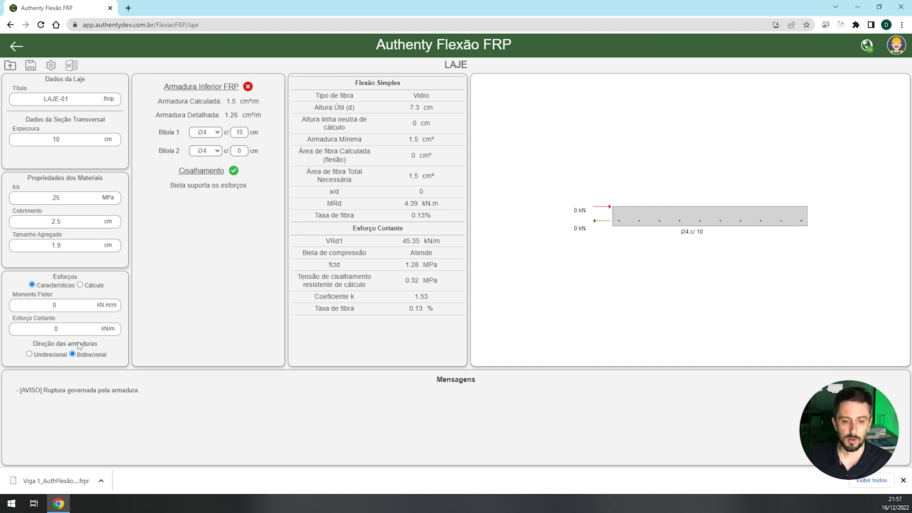
left_click(42, 355)
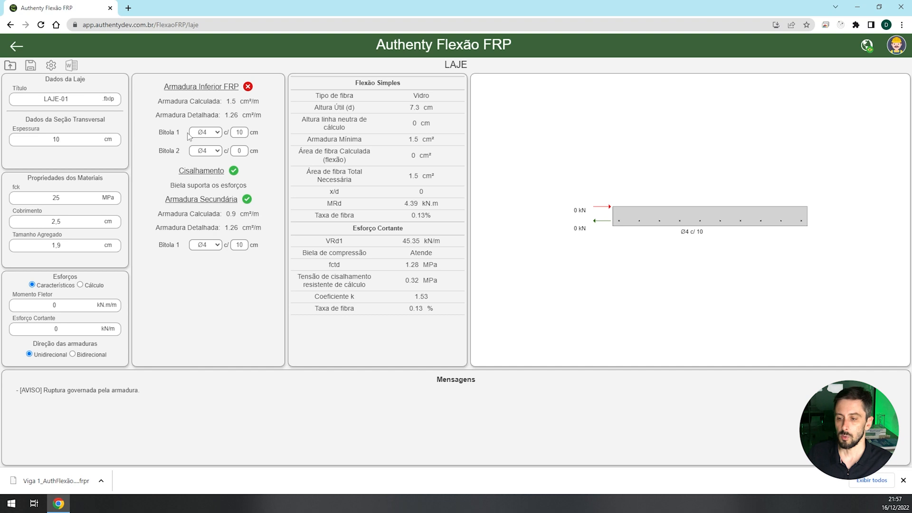
- Set Bitola 1 of the slab's lower FRP reinforcement to Ø6 and examine the shear results
left_click(218, 133)
left_click(207, 157)
left_click_drag(236, 133, 254, 134)
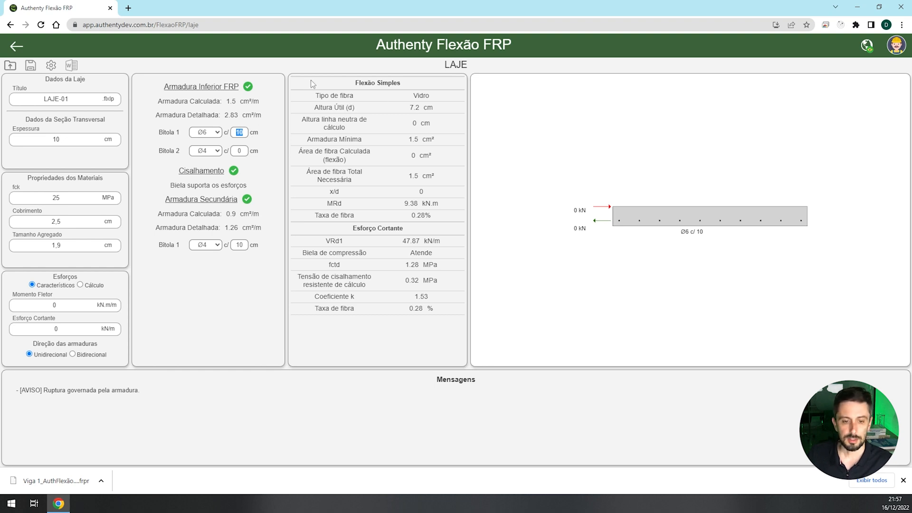
left_click_drag(322, 243, 428, 308)
left_click(430, 310)
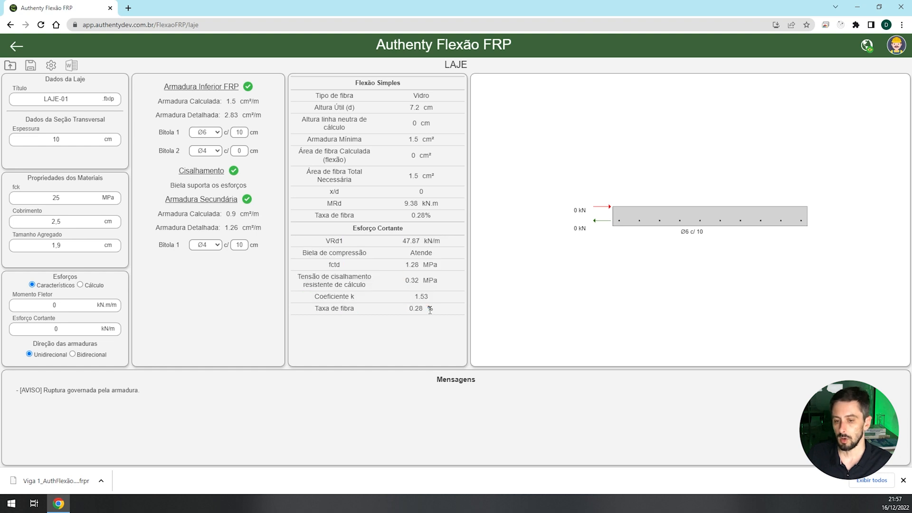